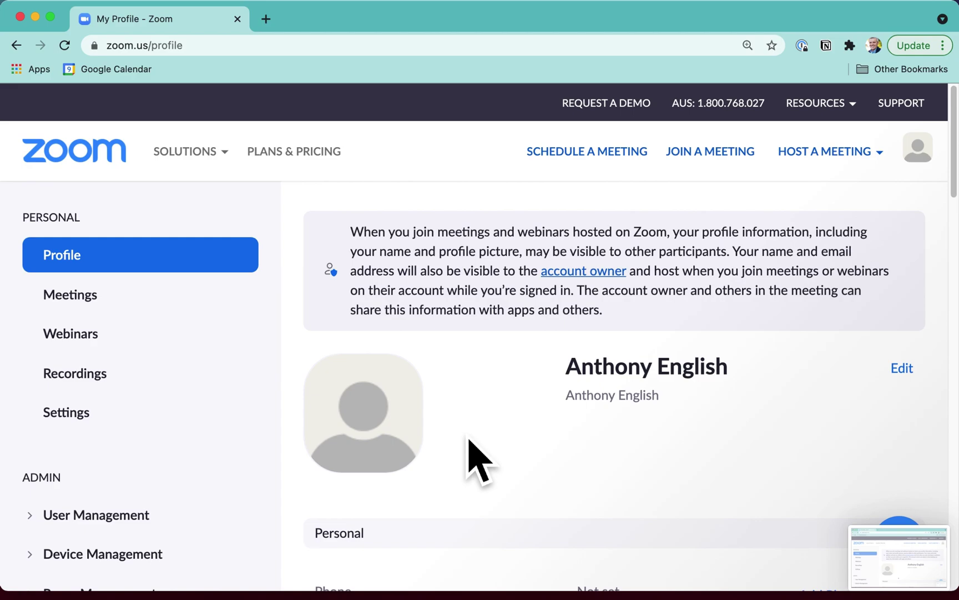
Go through Account Management > Account Profile to the Recordings page's Local Recordings tab
scroll(477, 461, "down", 2)
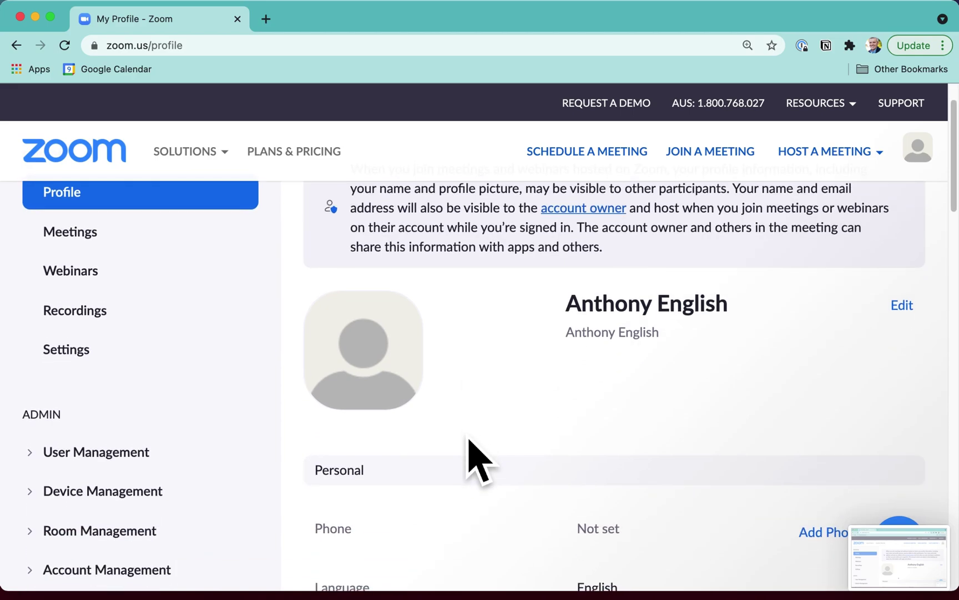
scroll(470, 439, "down", 1)
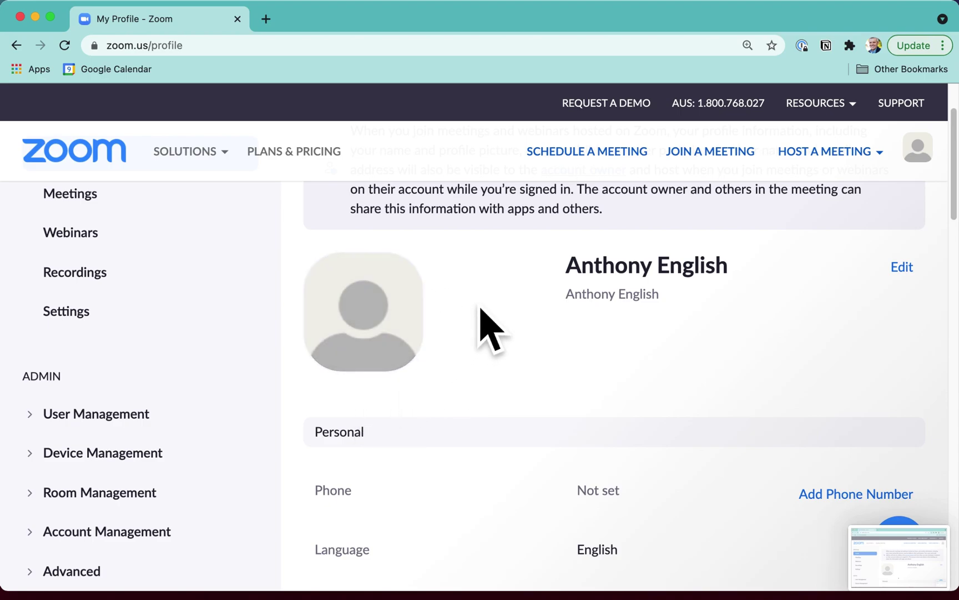
scroll(481, 310, "down", 1)
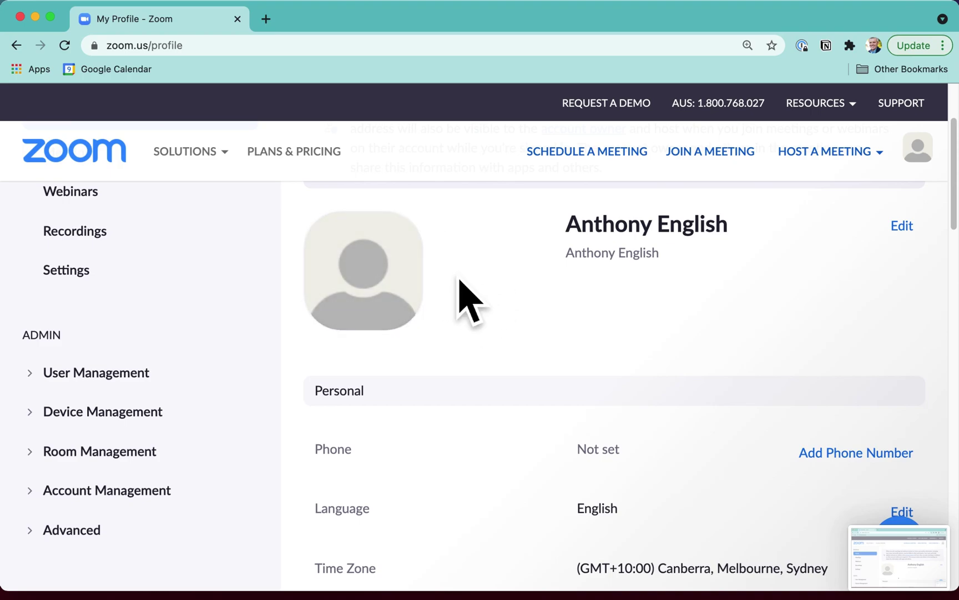
scroll(478, 354, "down", 1)
scroll(479, 354, "down", 3)
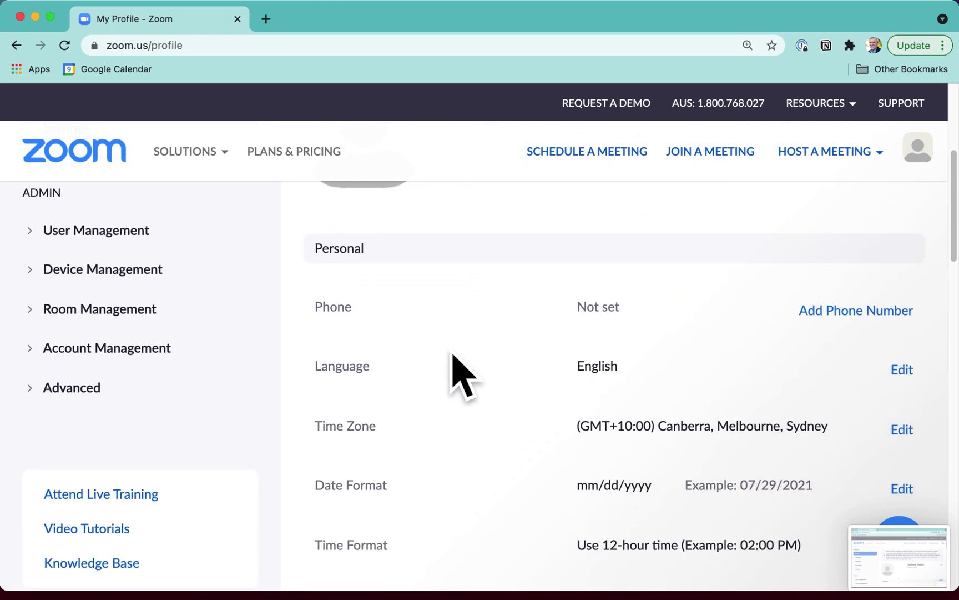
left_click(157, 355)
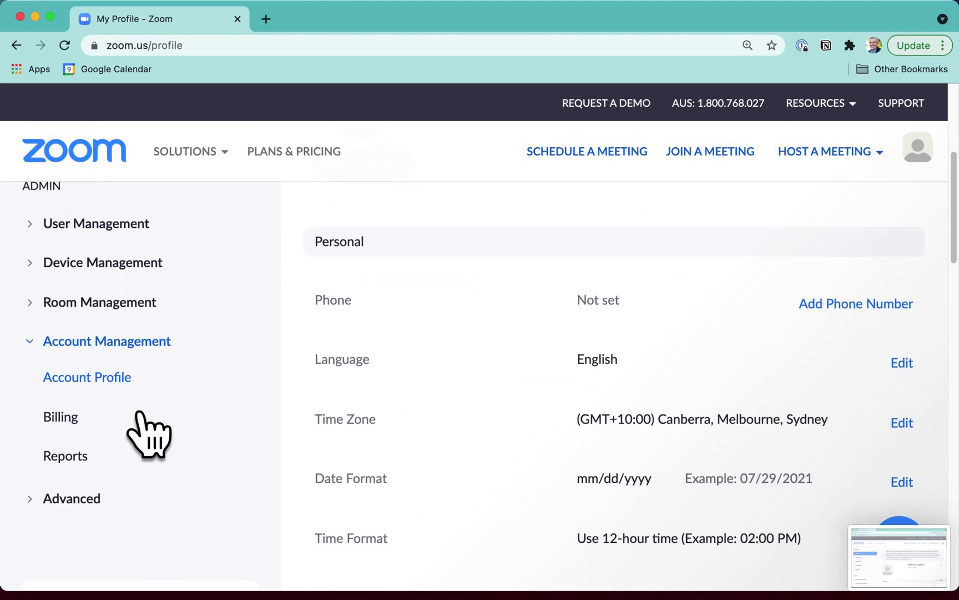
left_click(145, 395)
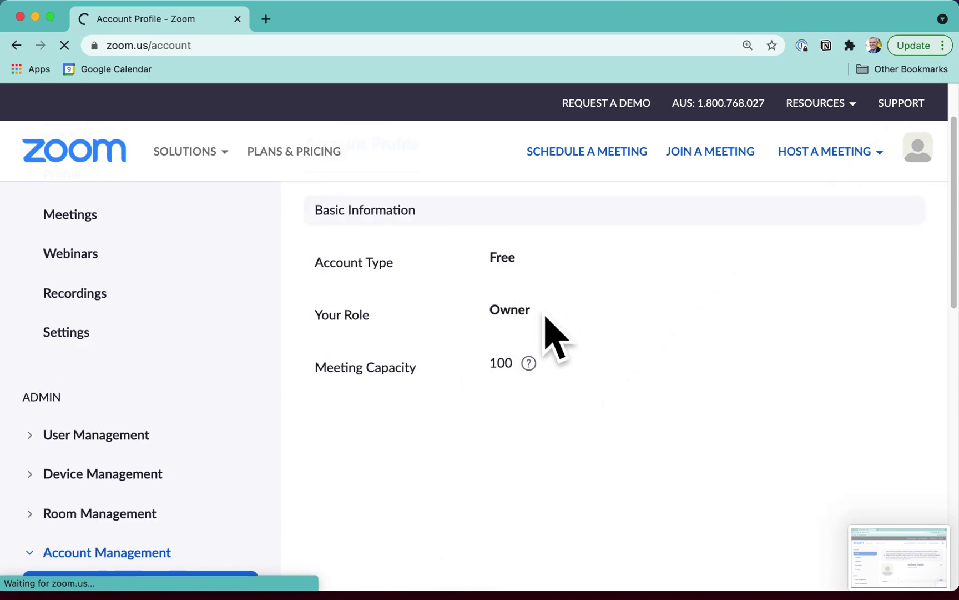
scroll(547, 328, "down", 1)
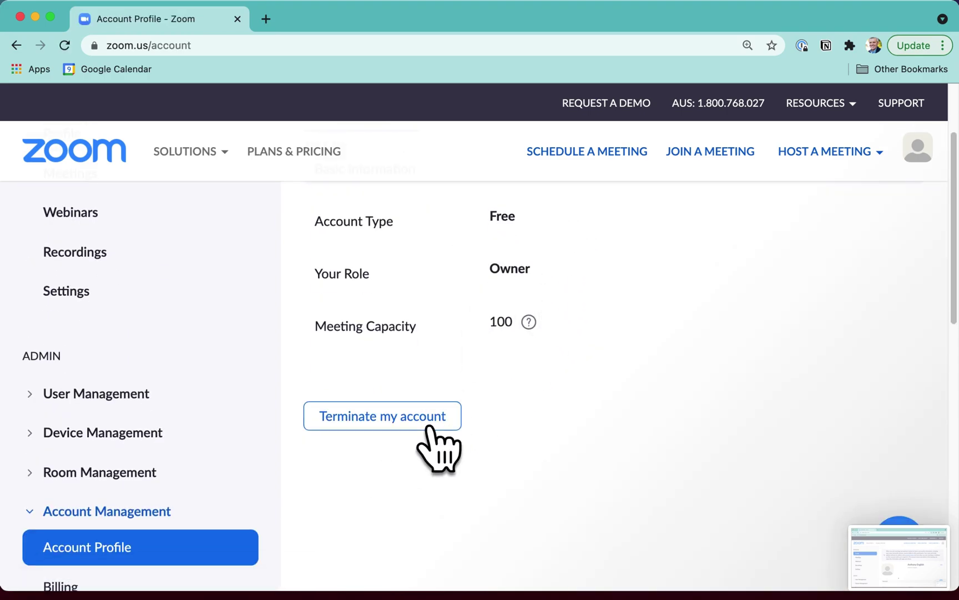
left_click(75, 252)
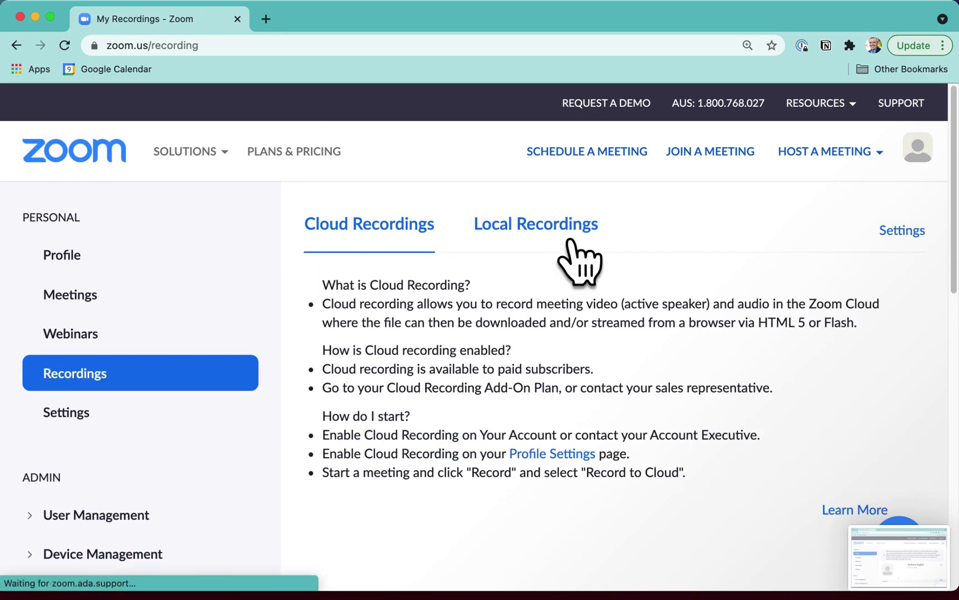
left_click(570, 238)
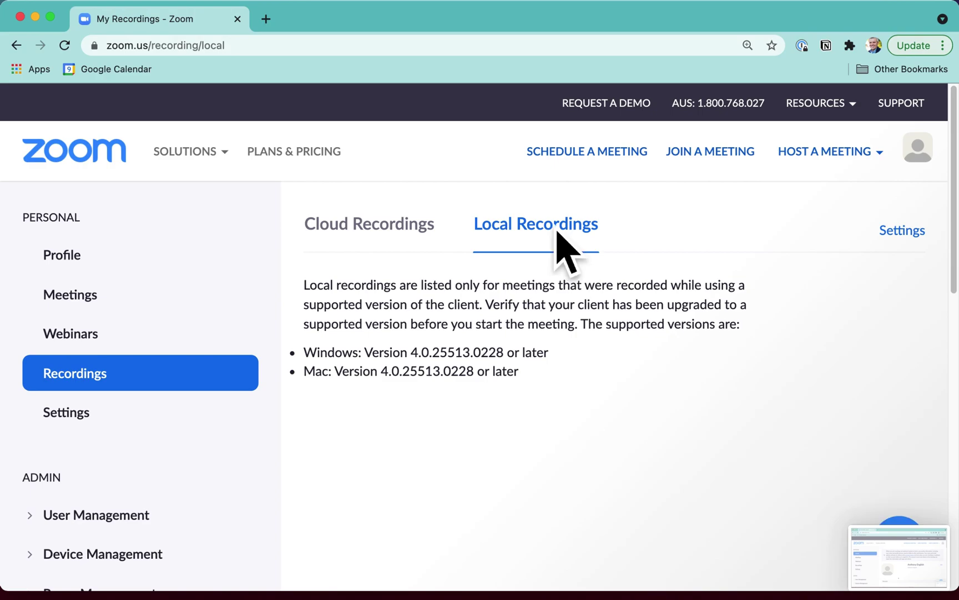
Schedule 'Test meeting' for Jul 29, 2021, 4:00 PM using the Personal Meeting ID and a new passcode
left_click(108, 307)
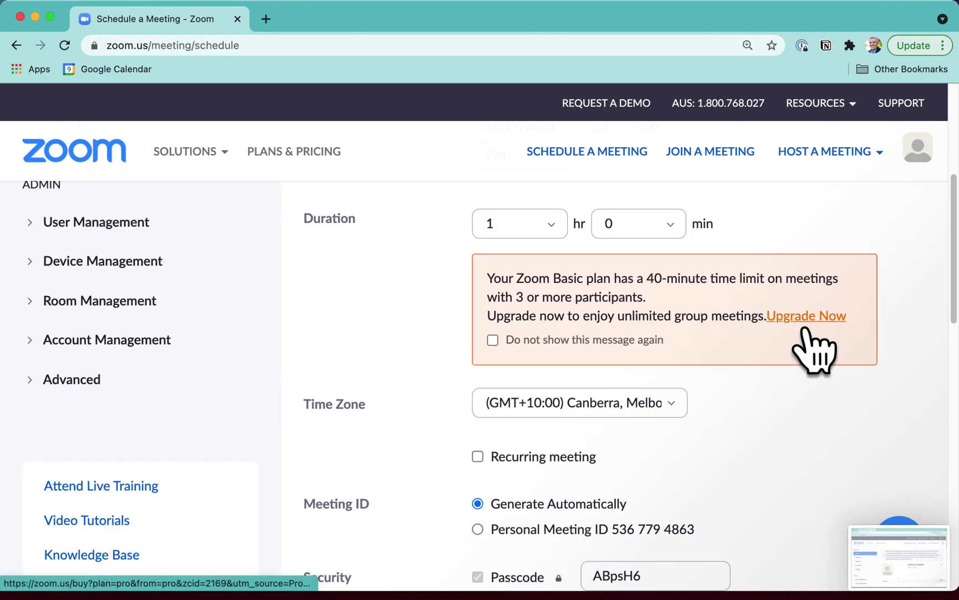
scroll(814, 350, "down", 3)
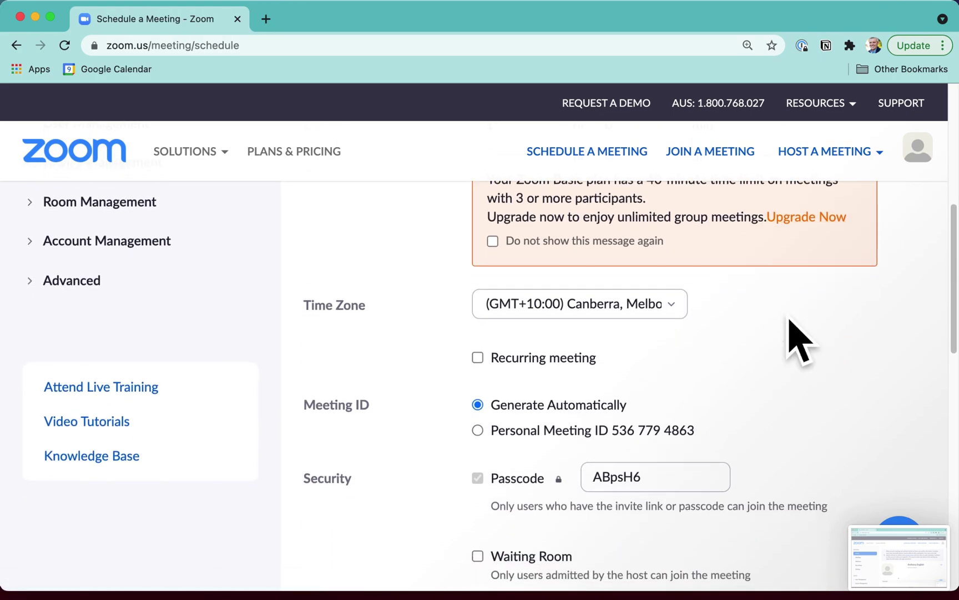
scroll(799, 341, "down", 1)
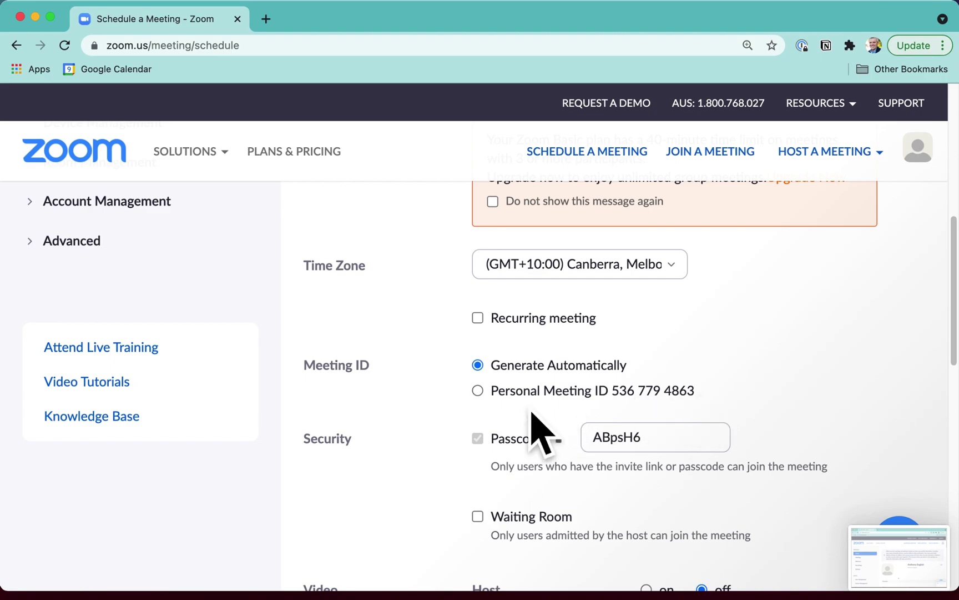
left_click(491, 401)
left_click(492, 402)
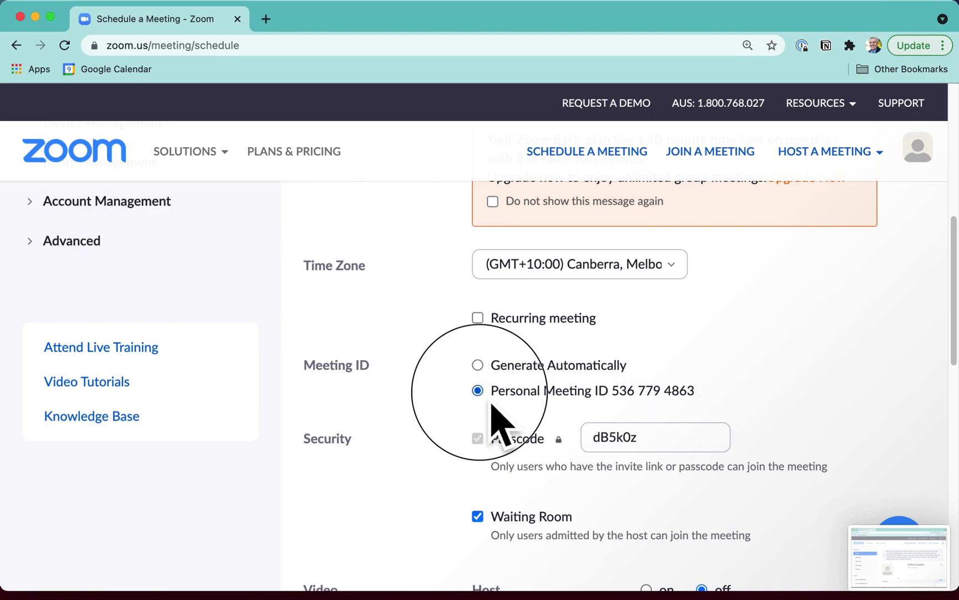
left_click(494, 389)
double_click(693, 456)
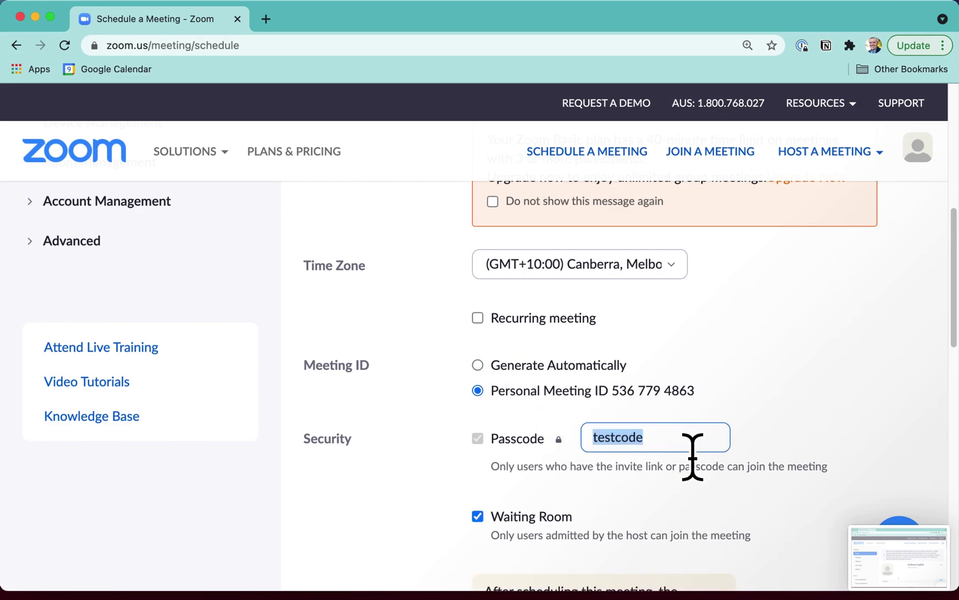
type("tes")
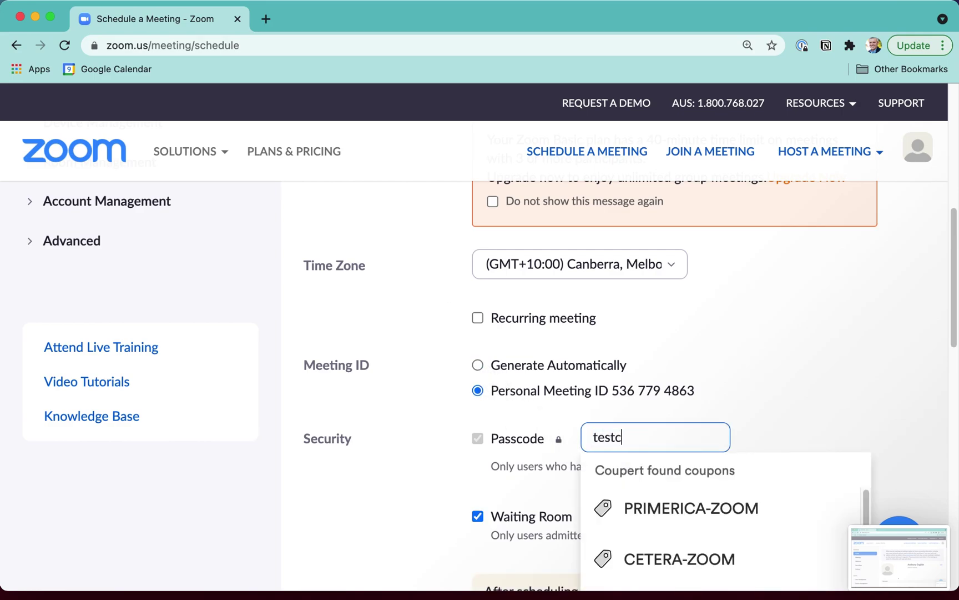
key("Return")
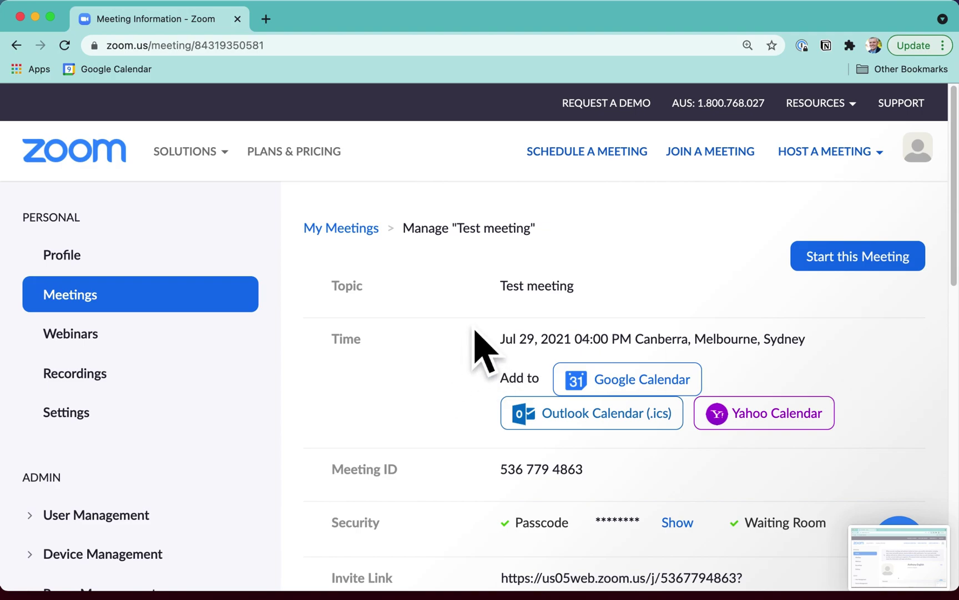
Bring the Zoom desktop app window forward and switch to its Contacts list
key("ctrl+Up")
left_click(641, 242)
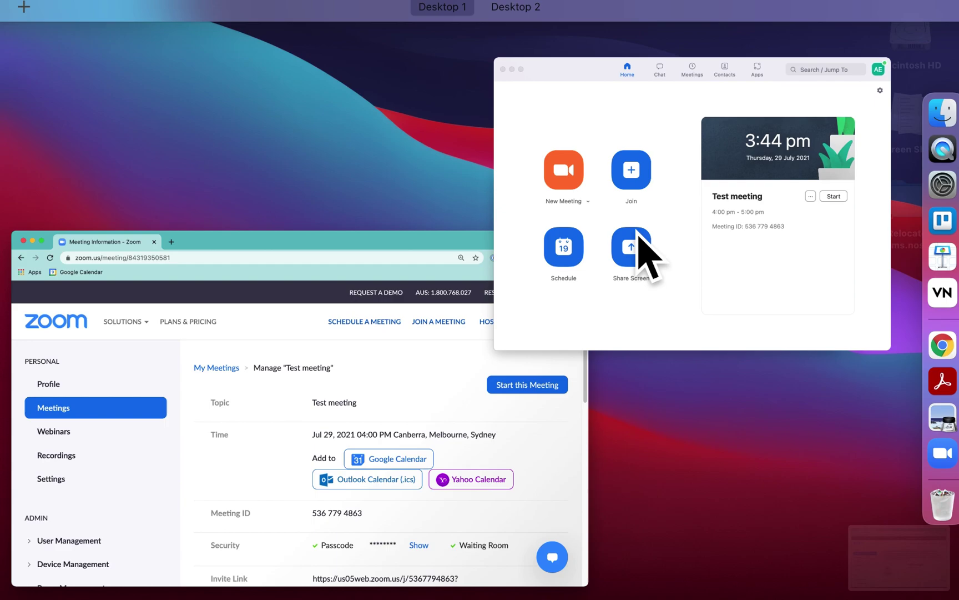
left_click_drag(251, 65, 242, 145)
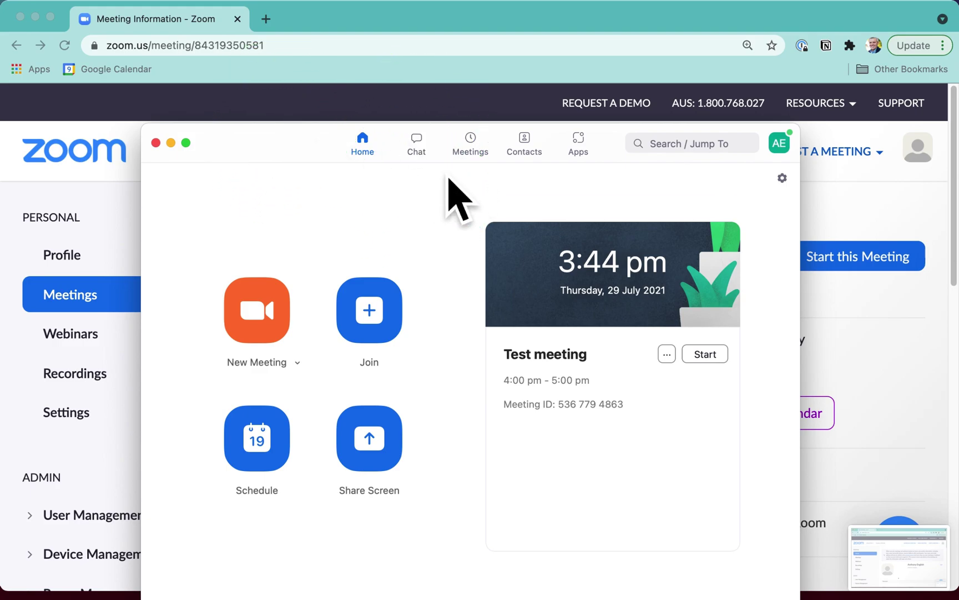
left_click(534, 154)
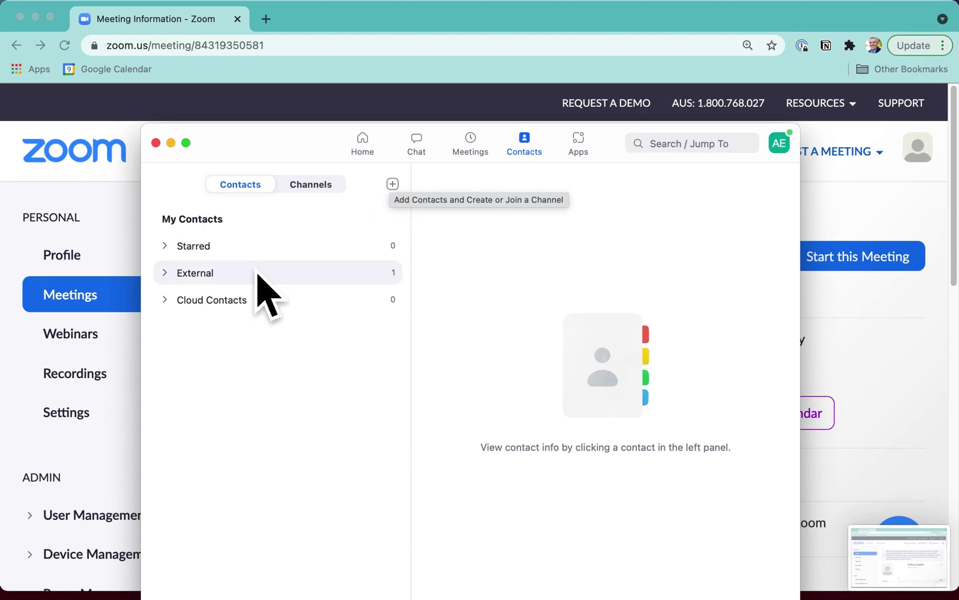
Start and cancel a Zoom contact invitation, then expand the External group's one contact
left_click(404, 192)
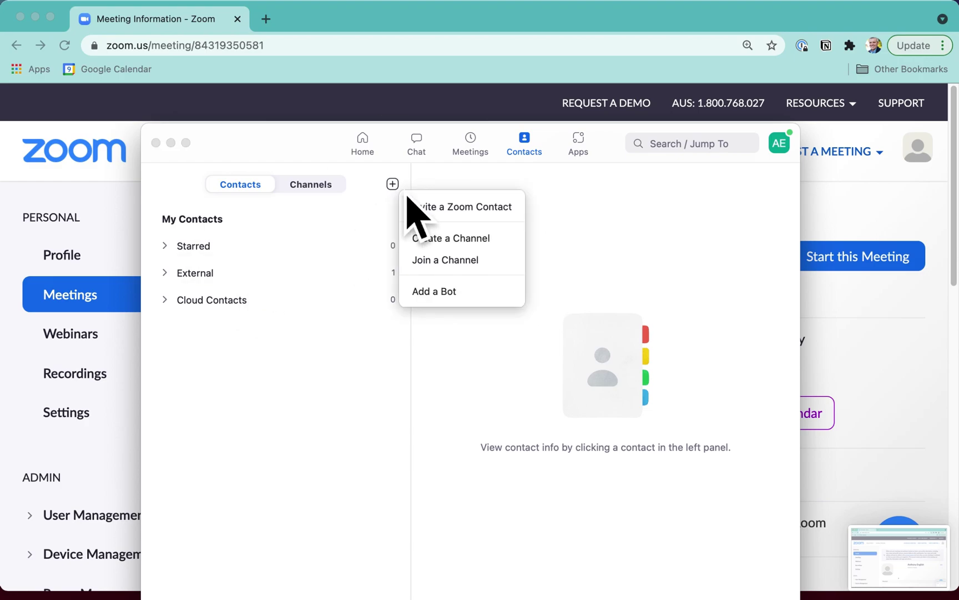
left_click(484, 210)
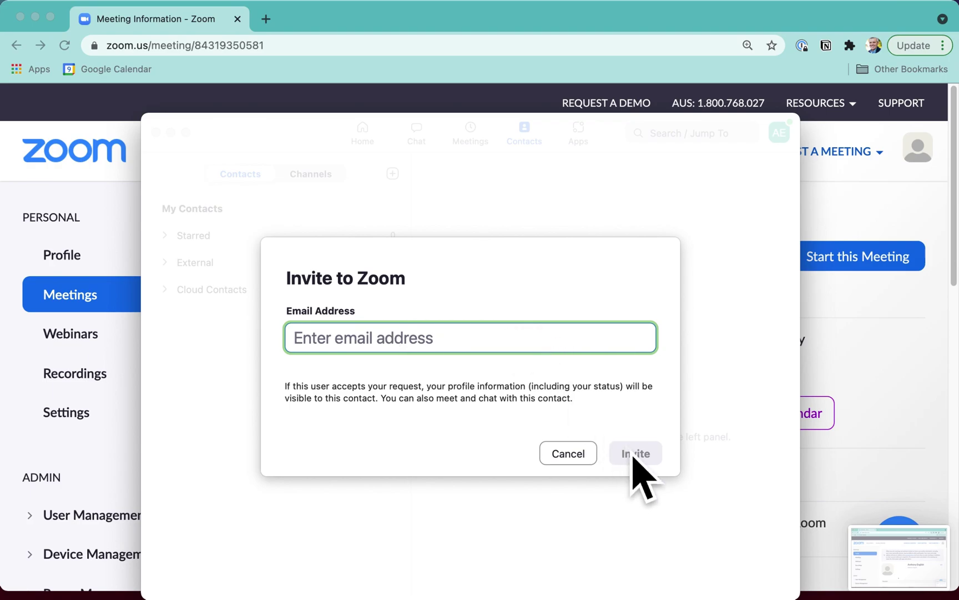
left_click(578, 460)
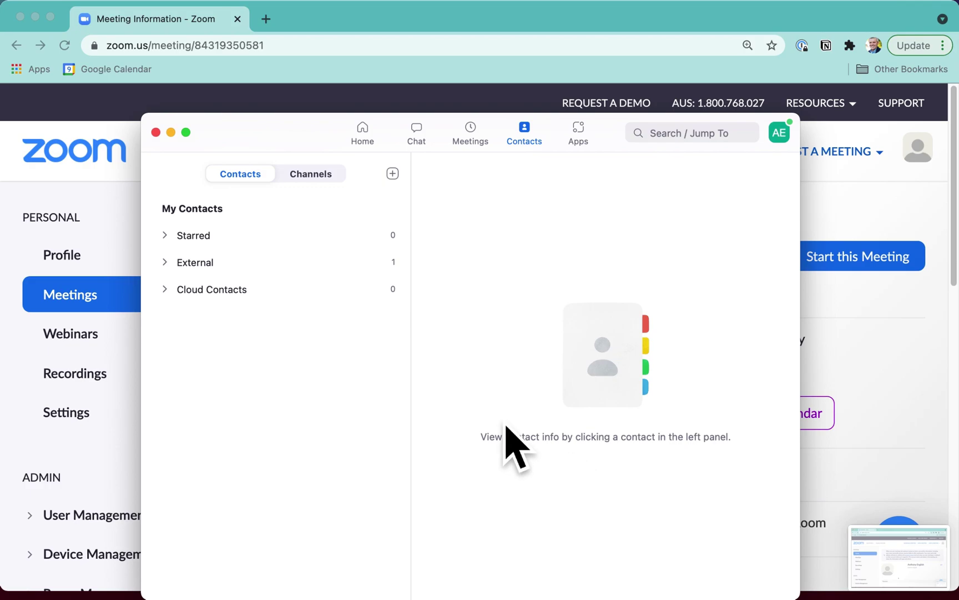
left_click(207, 271)
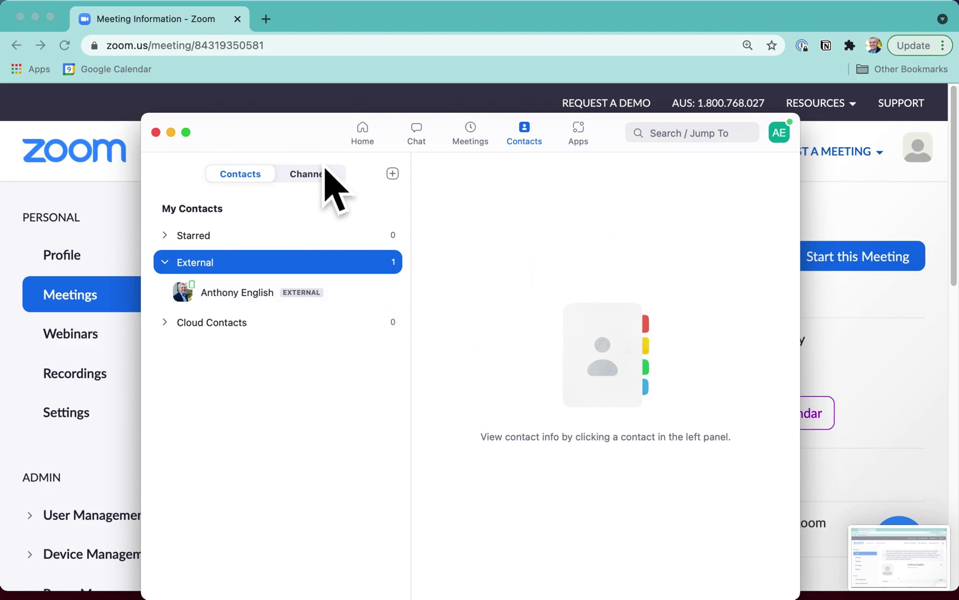
left_click(156, 132)
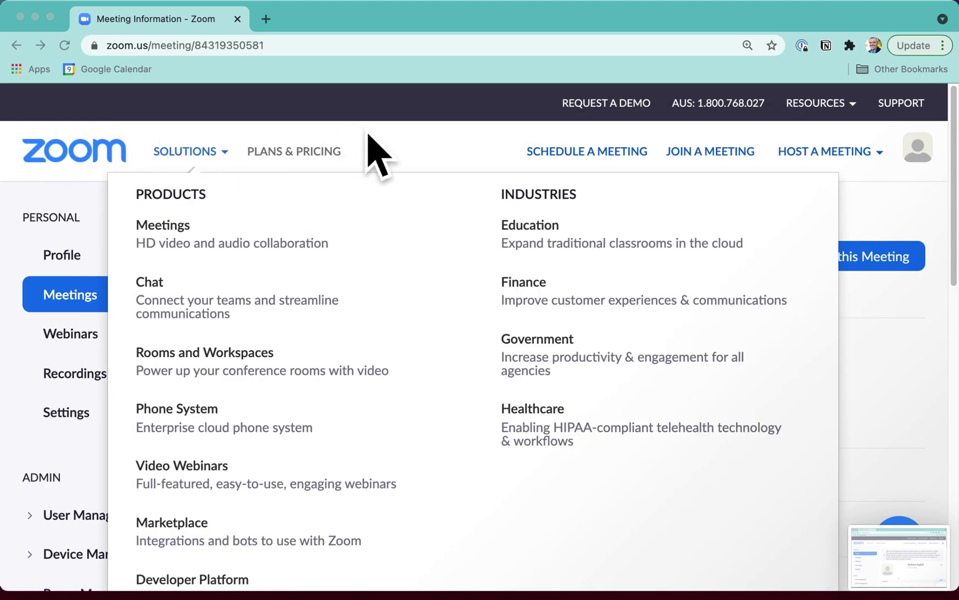
Terminate the Zoom account from Account Profile, confirming with the account password
left_click(95, 253)
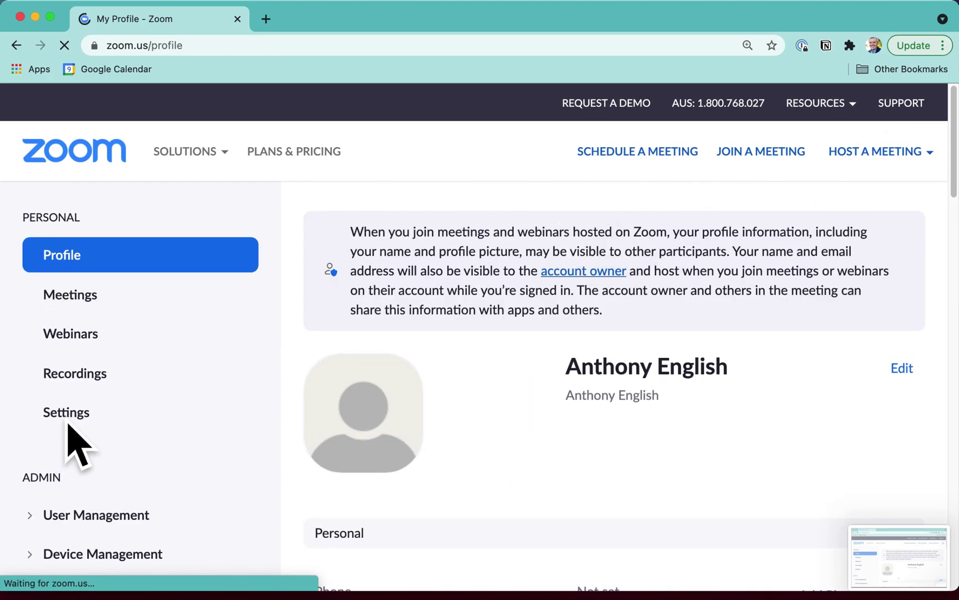
left_click(86, 420)
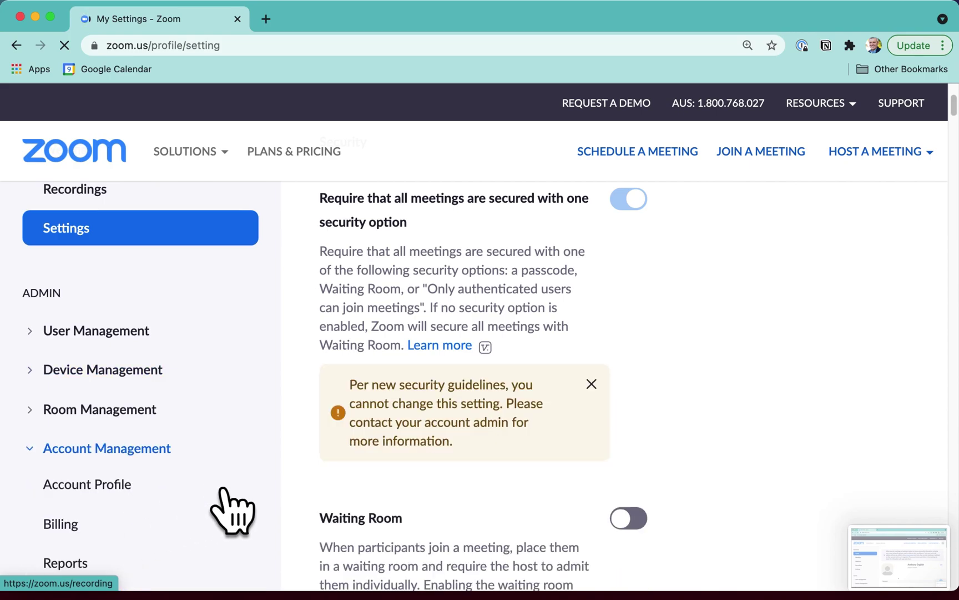
scroll(167, 467, "down", 2)
left_click(149, 436)
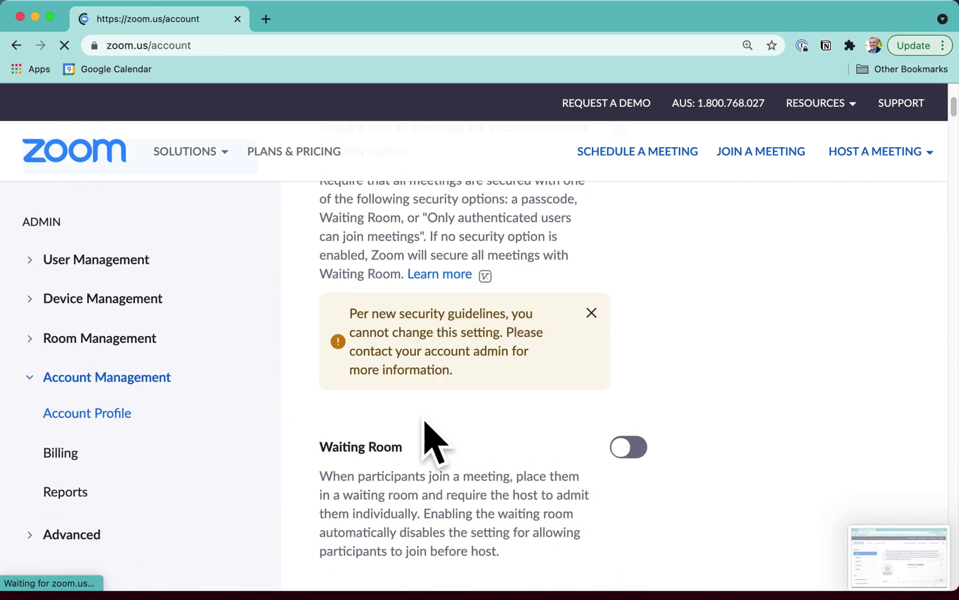
left_click(402, 286)
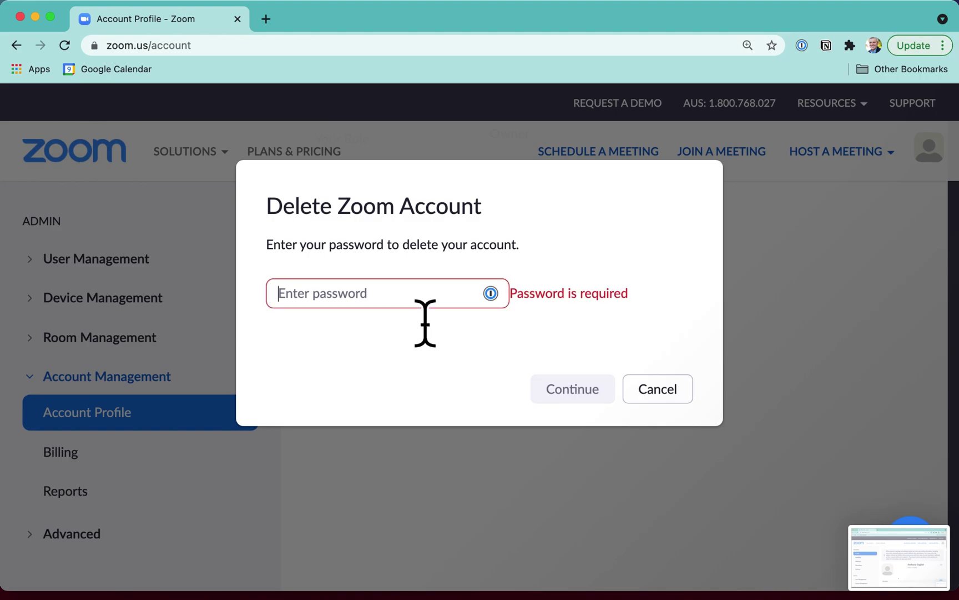
key("super+v")
left_click(583, 390)
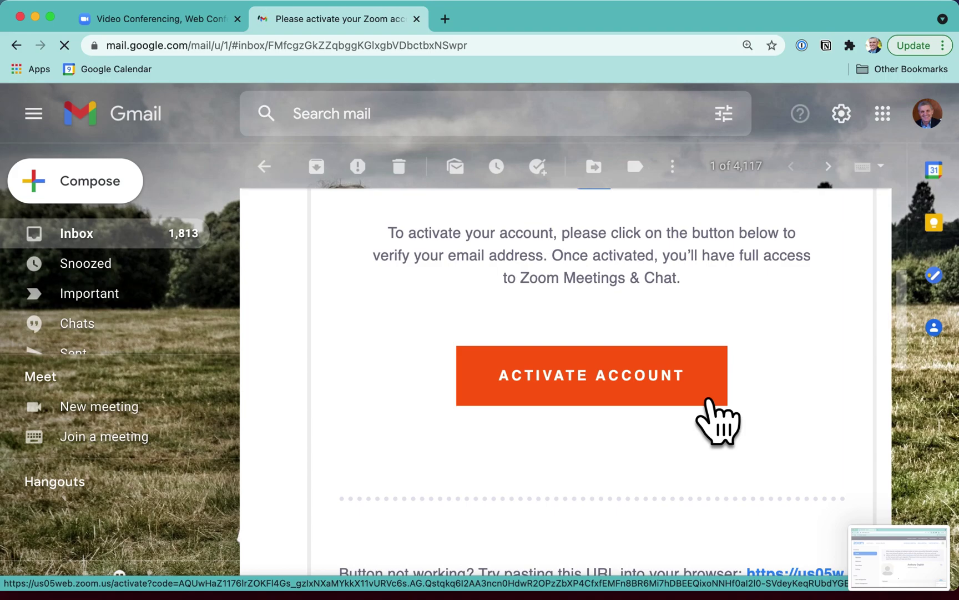
Click ACTIVATE ACCOUNT in the Zoom activation email
left_click(706, 398)
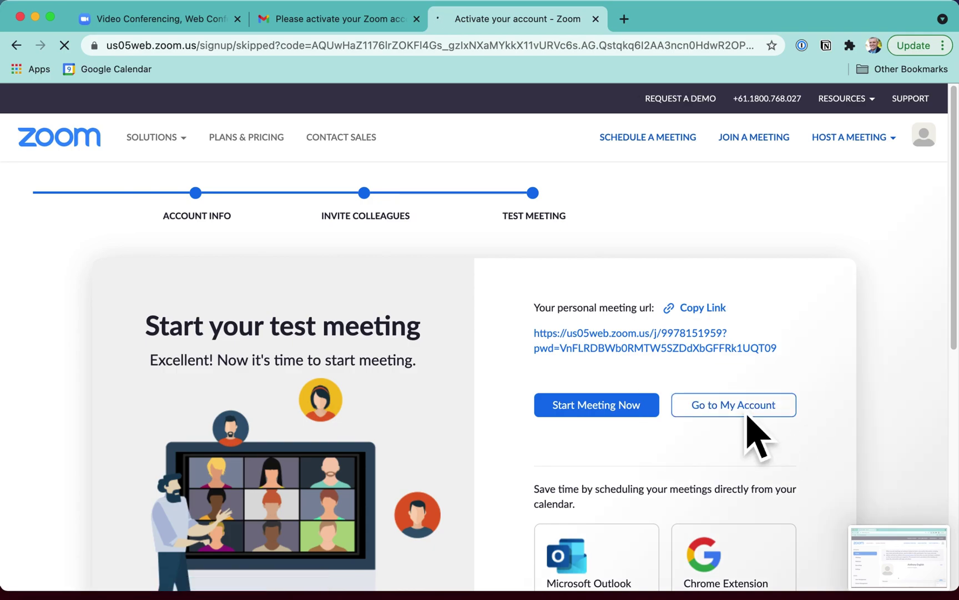
View the new account's profile, dismiss the All About Zoom popup, and open the Meetings page
left_click(747, 414)
left_click(417, 19)
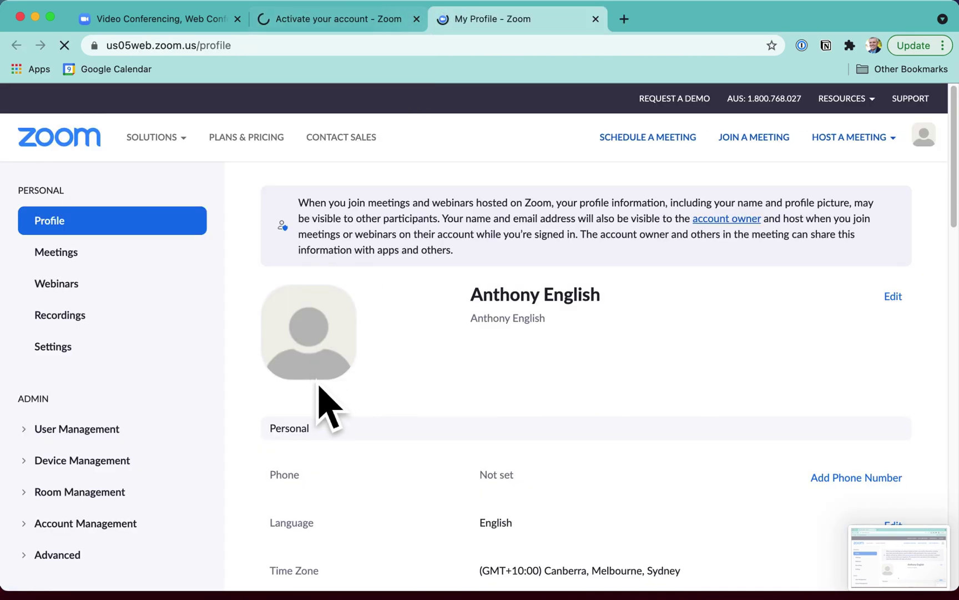
mouse_move(356, 359)
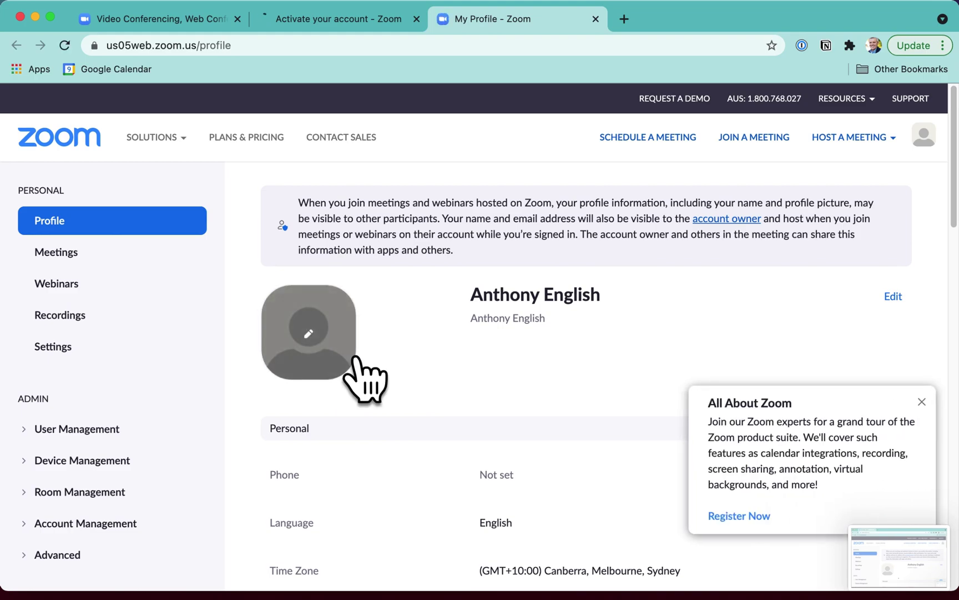
left_click(947, 426)
scroll(533, 362, "down", 5)
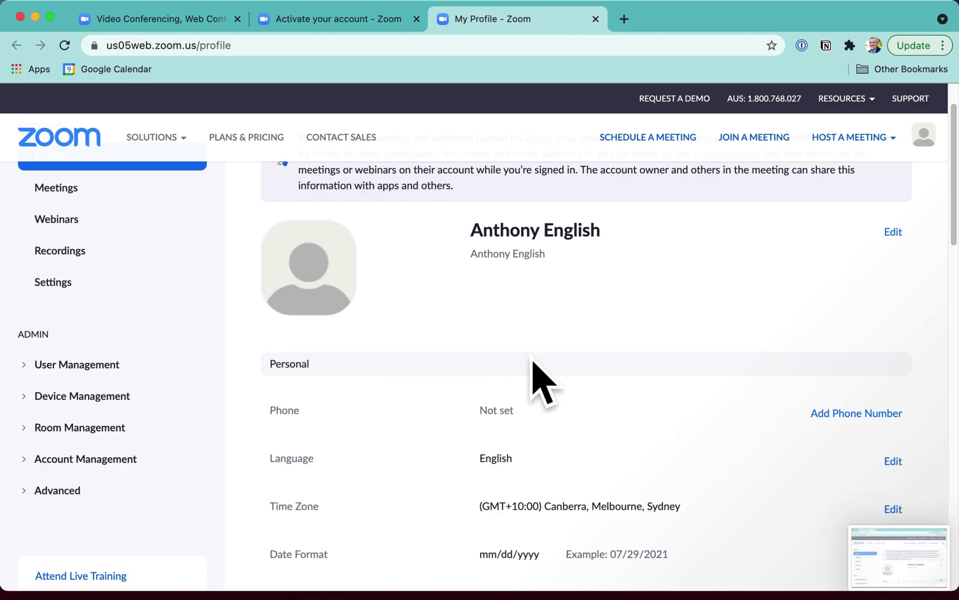
scroll(533, 377, "up", 5)
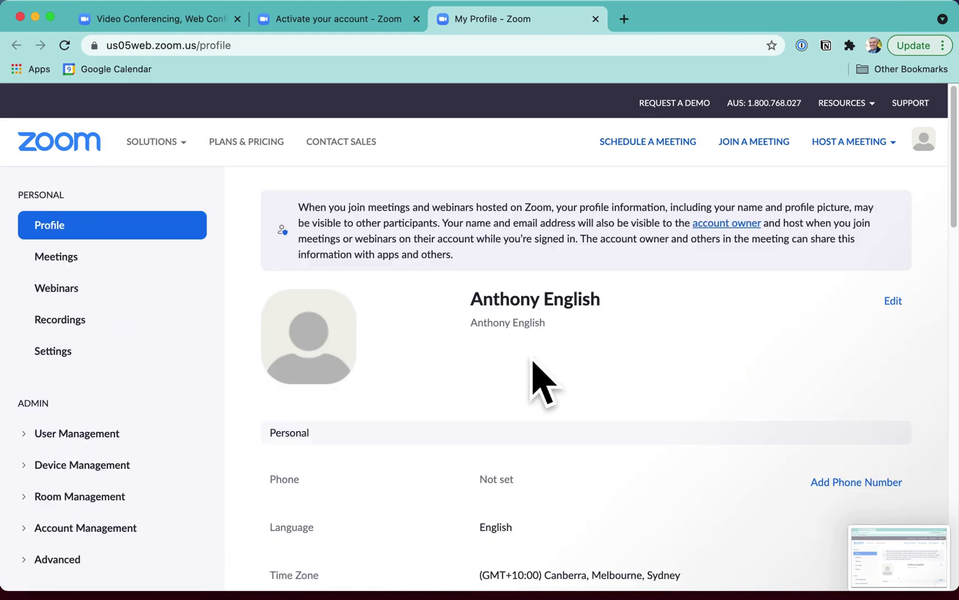
left_click(89, 269)
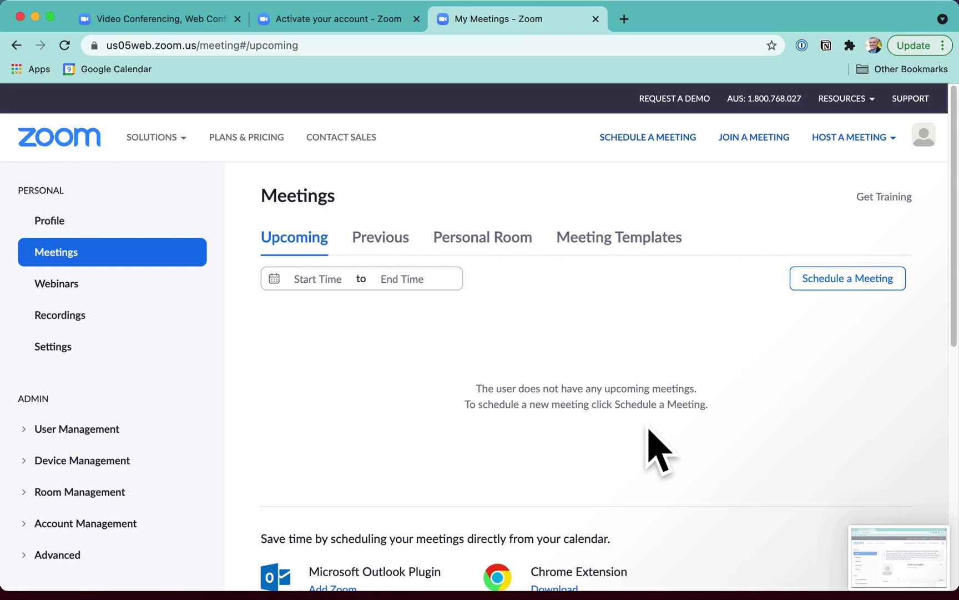
Show the Personal Meeting Room details and reveal its passcode
left_click(121, 344)
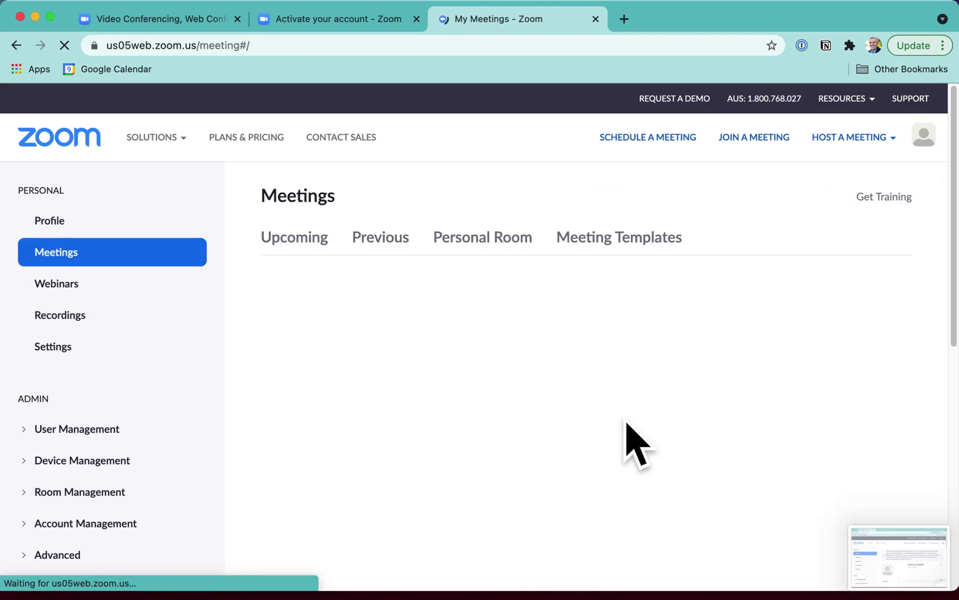
left_click(527, 280)
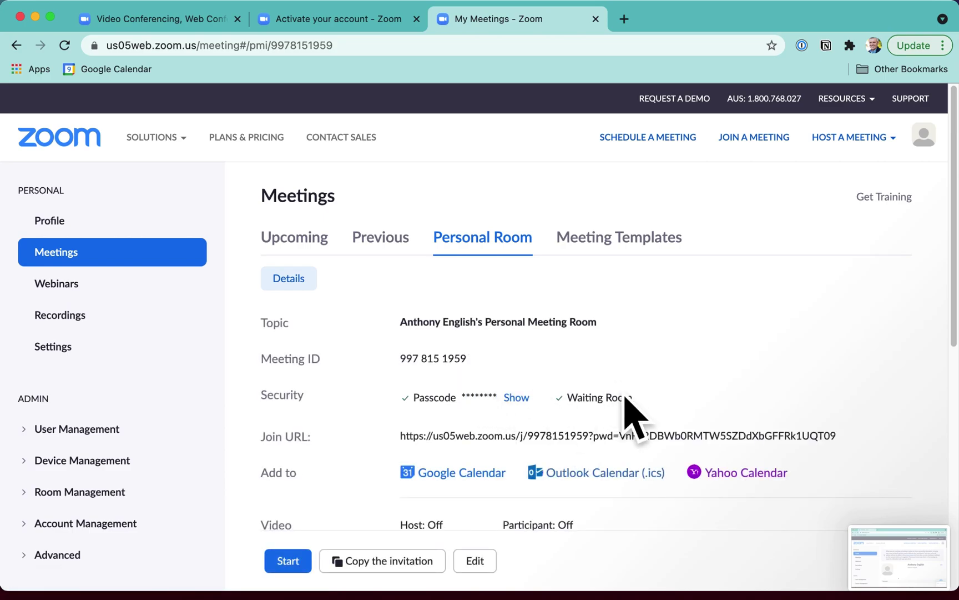
left_click(517, 397)
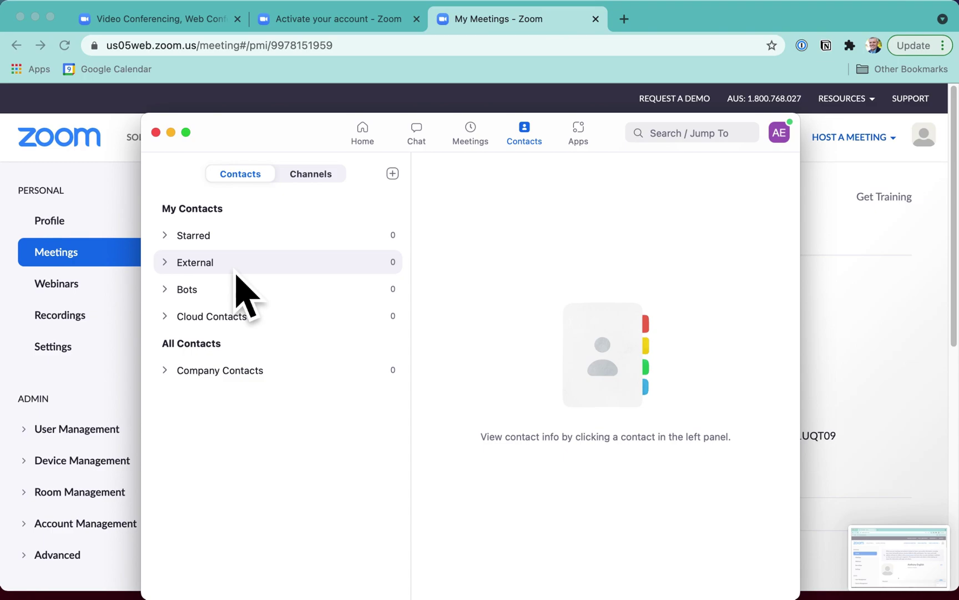
Back in the browser, return from Settings to the Profile page with the default avatar
left_click(90, 381)
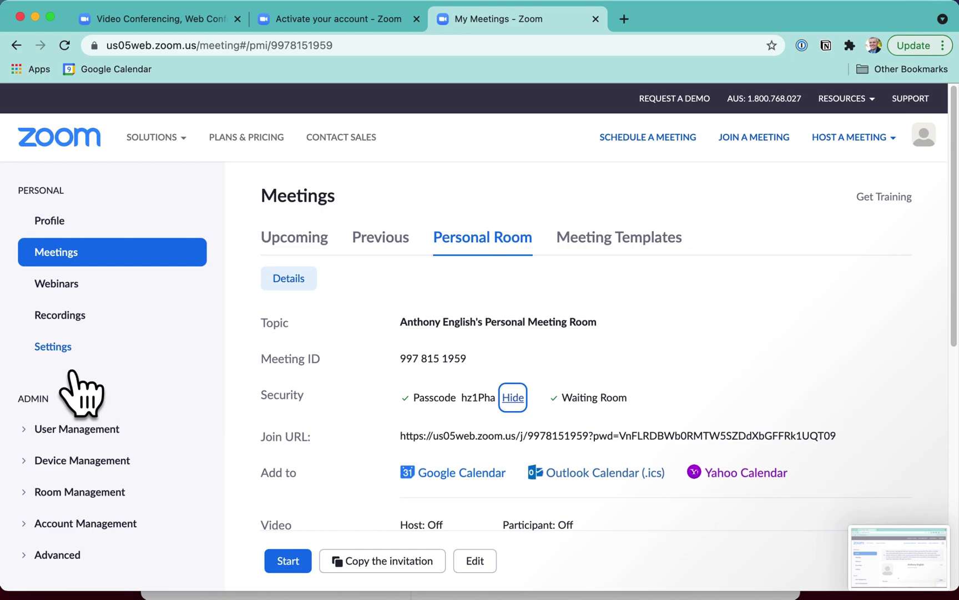
left_click(78, 371)
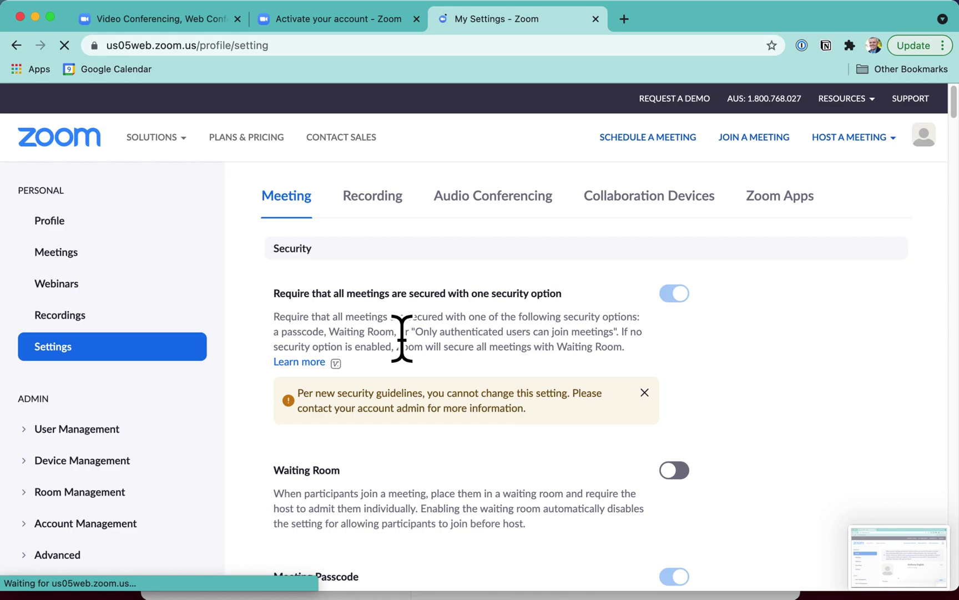
left_click(87, 250)
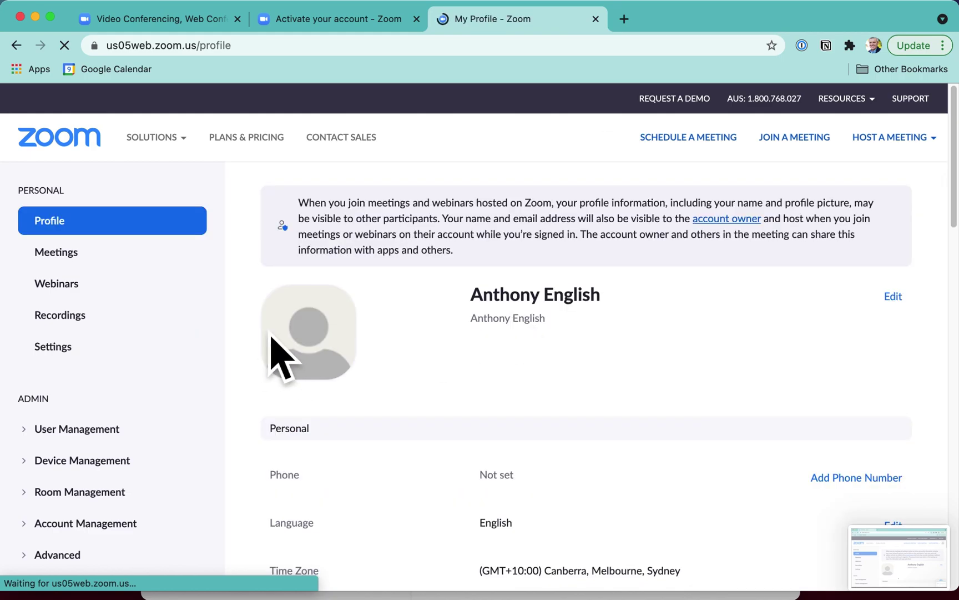
Upload the headshot from the Profile Photos folder as the new profile picture and save it
left_click(342, 347)
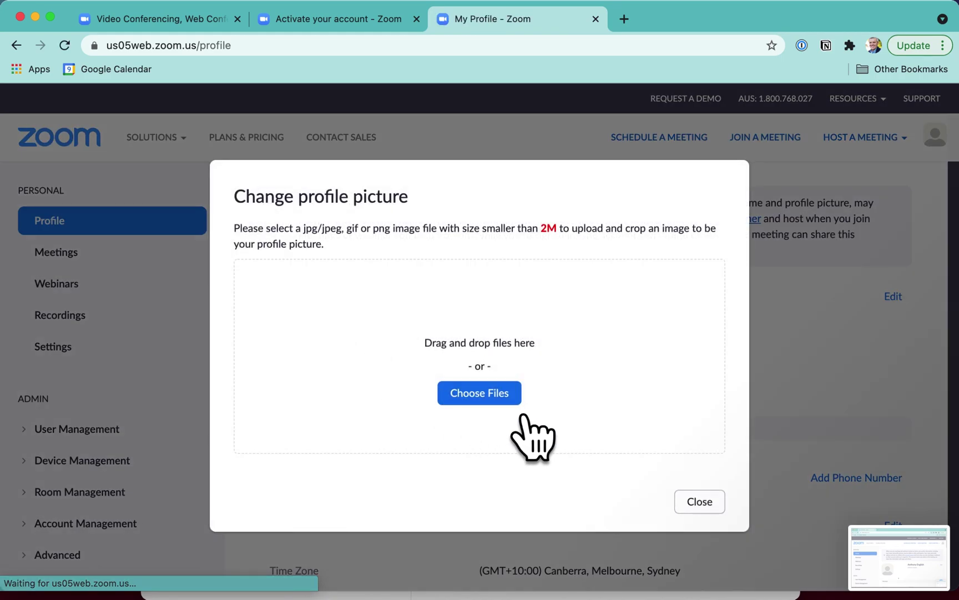
left_click(511, 398)
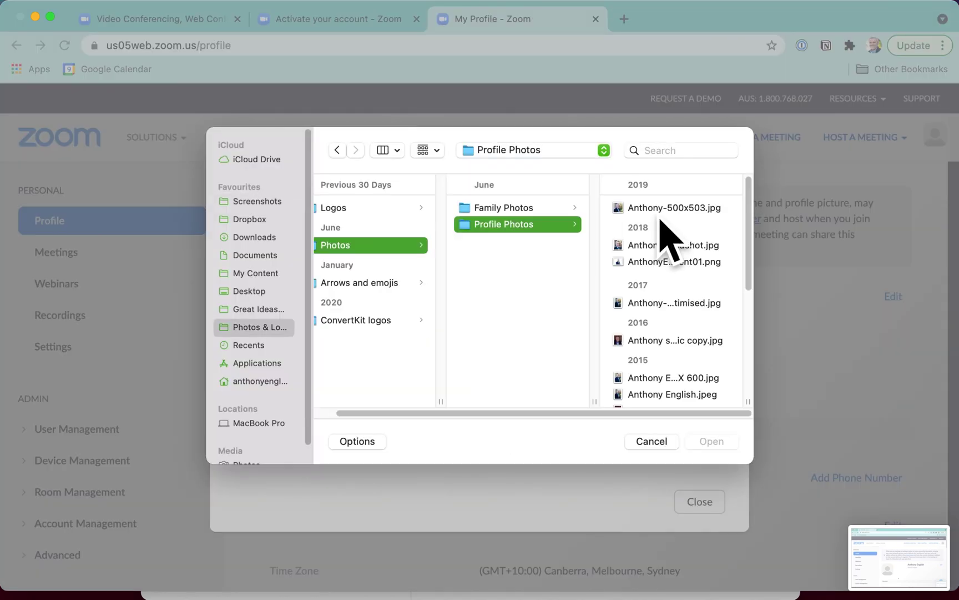
left_click(655, 211)
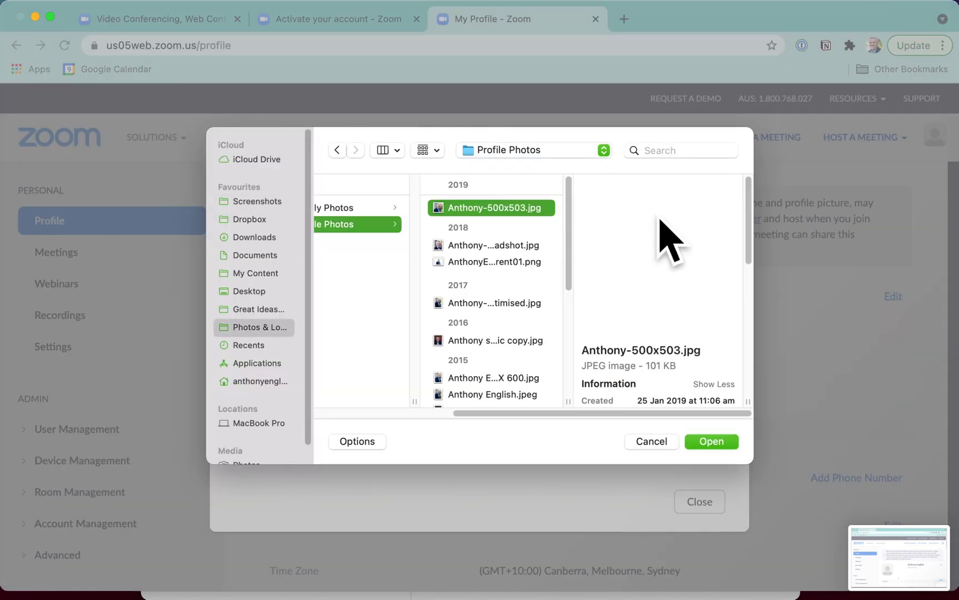
left_click(716, 444)
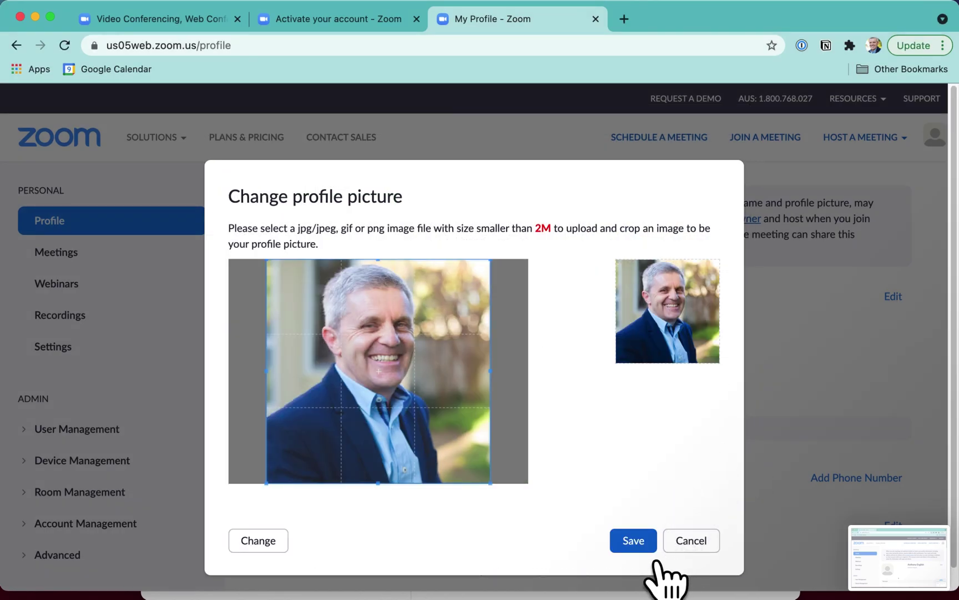
left_click(639, 549)
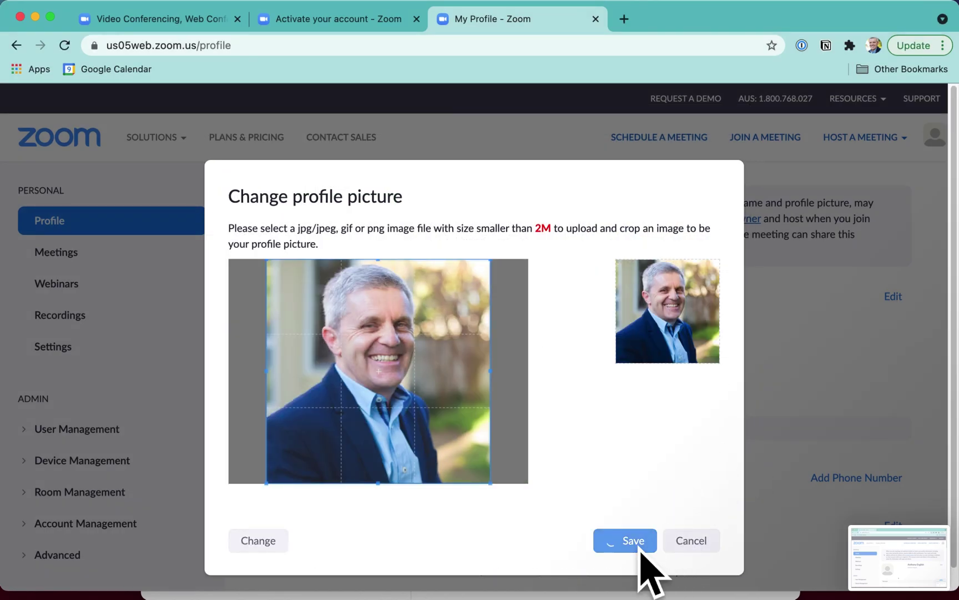